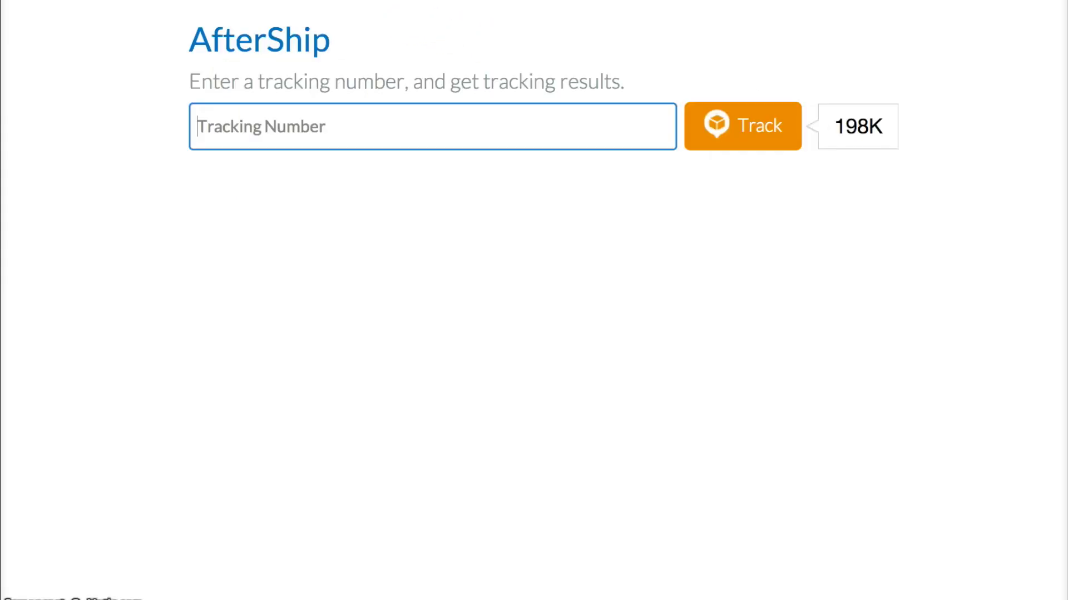
pyautogui.click(317, 127)
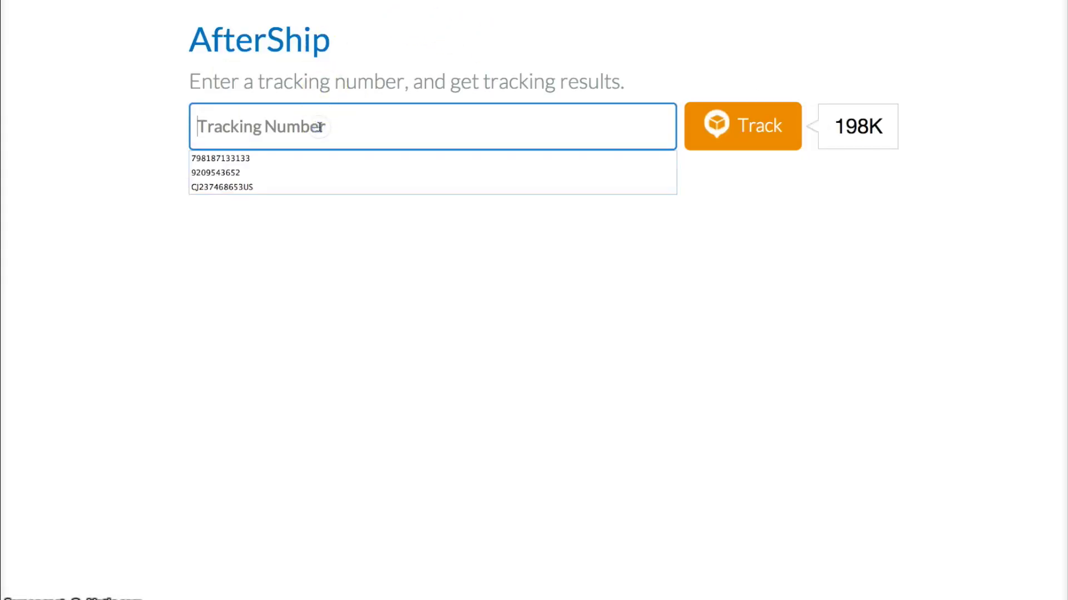
pyautogui.click(295, 185)
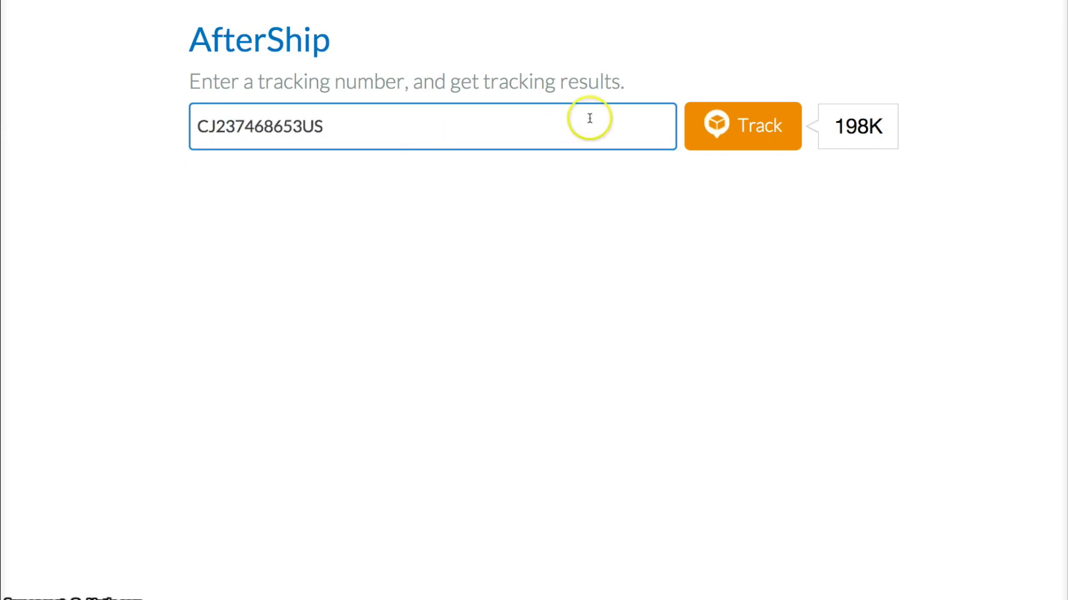
pyautogui.click(709, 134)
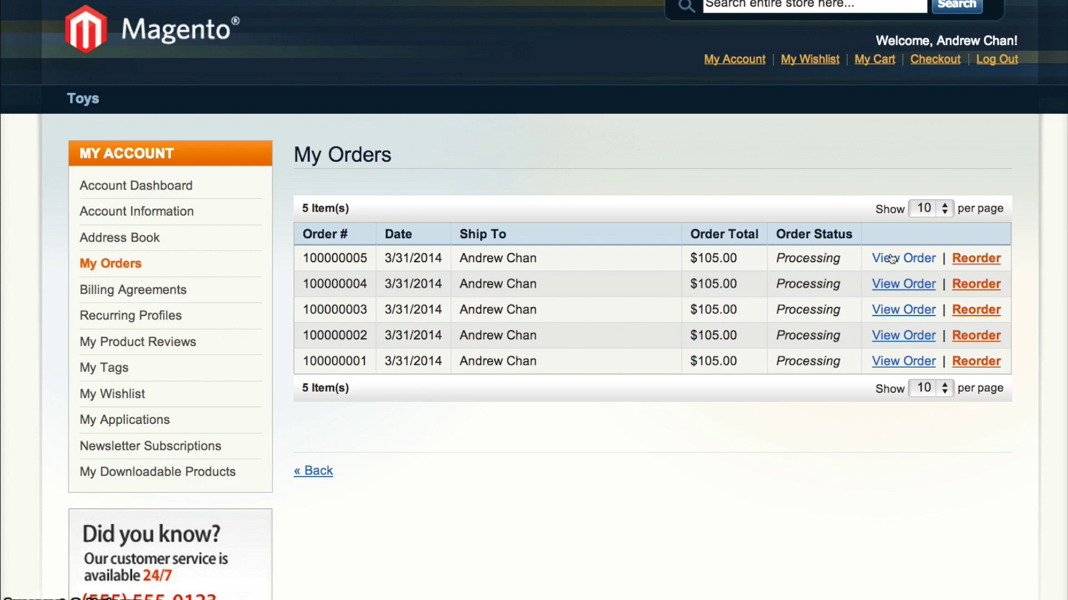
# Step: Open order #100000002's UPS tracking popup and widen it to reveal the full link
pyautogui.click(892, 338)
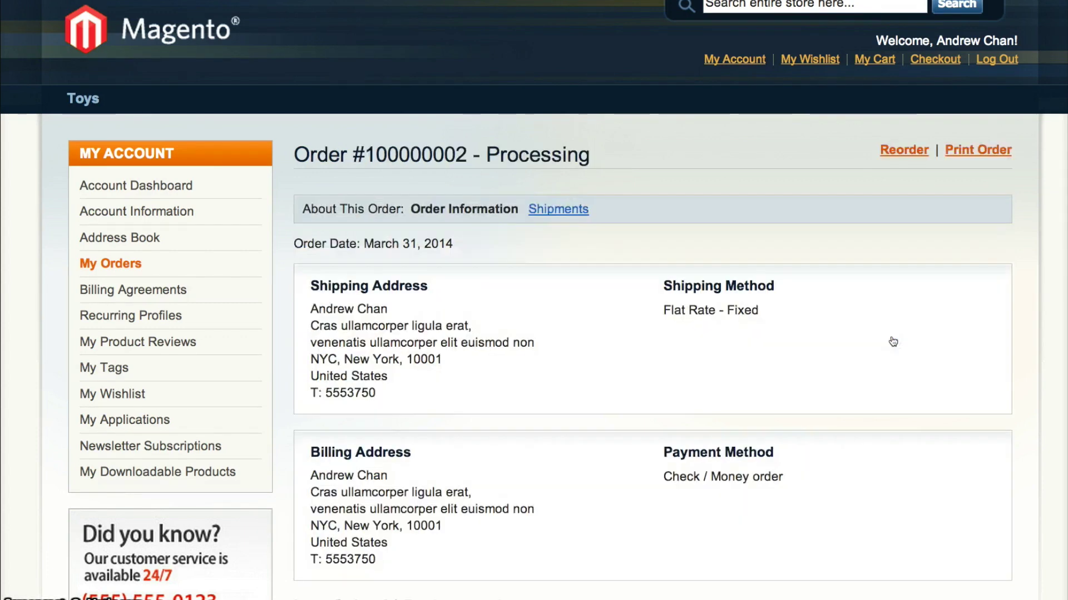
pyautogui.scroll(-3, 892, 342)
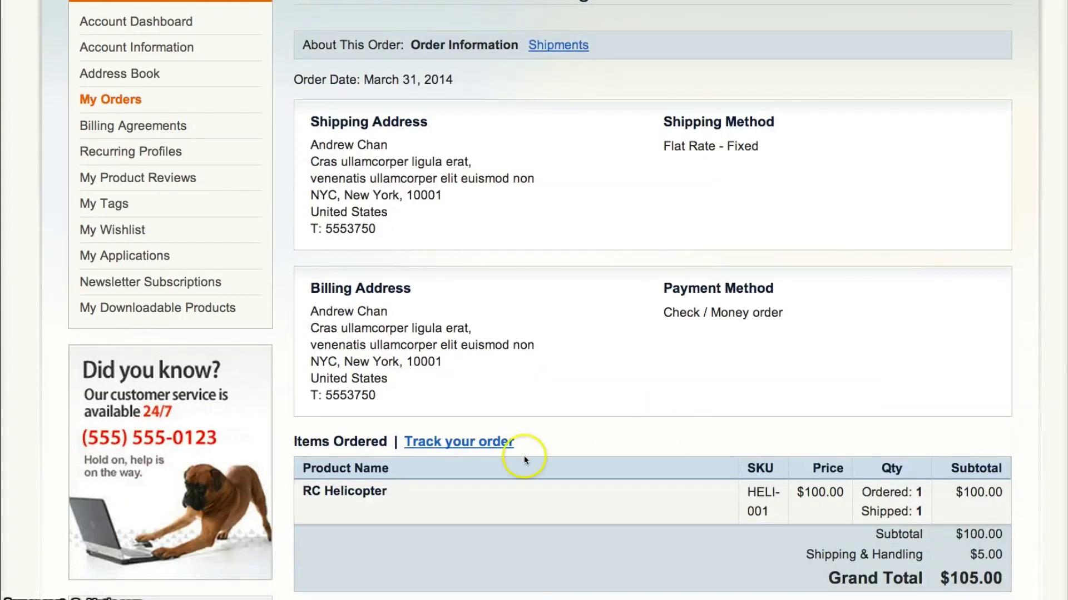
pyautogui.click(495, 443)
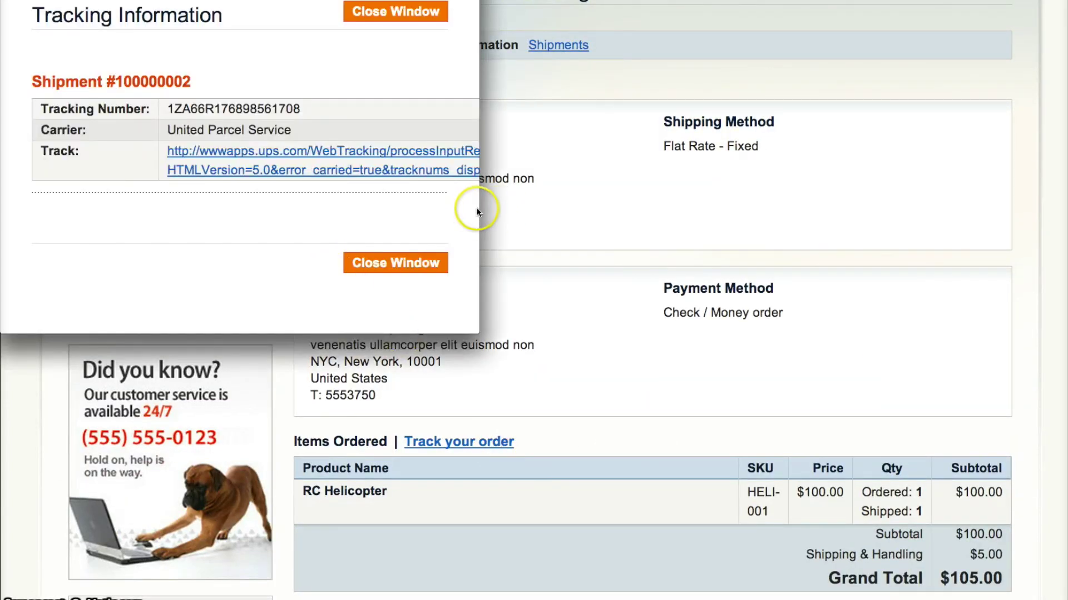
pyautogui.moveTo(476, 211); pyautogui.dragTo(844, 213)
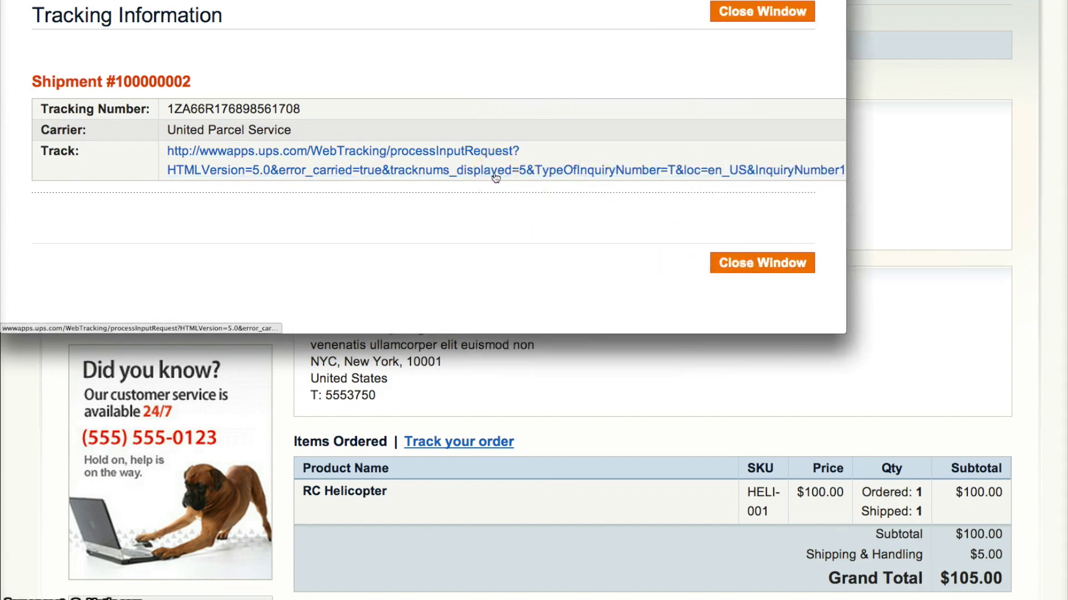
pyautogui.hotkey('ctrl', 'w')
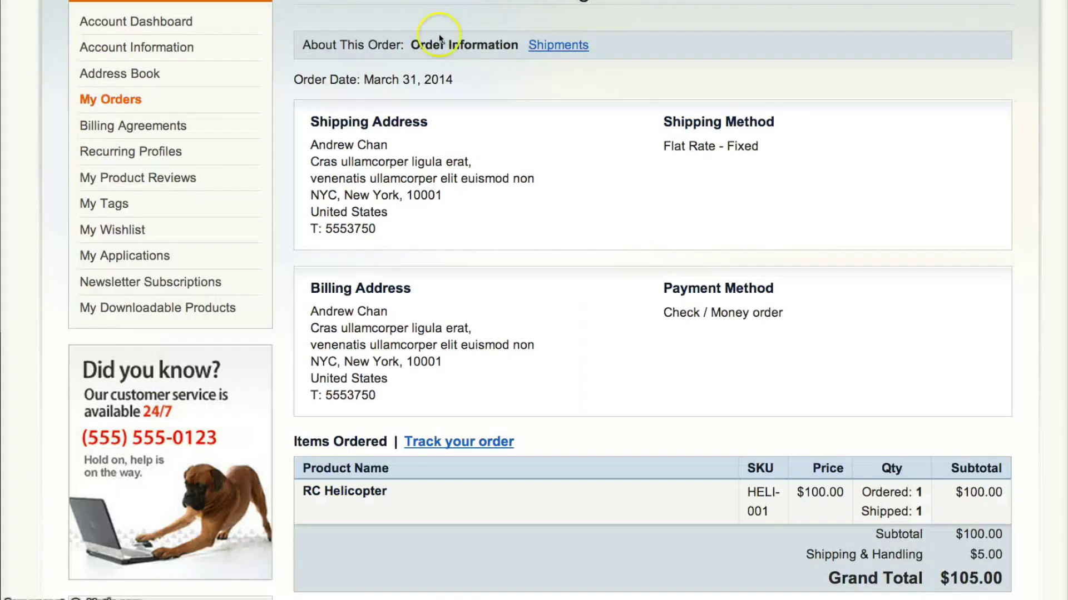
# Step: Return to order #100000002 and bring up its tracking information again
pyautogui.click(112, 102)
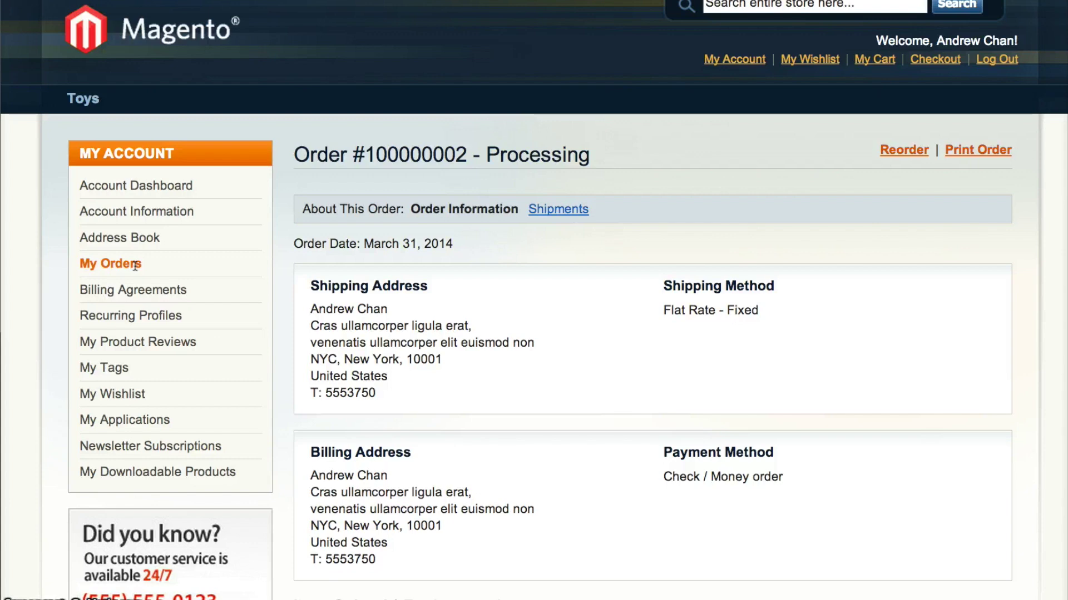
pyautogui.scroll(-3, 136, 266)
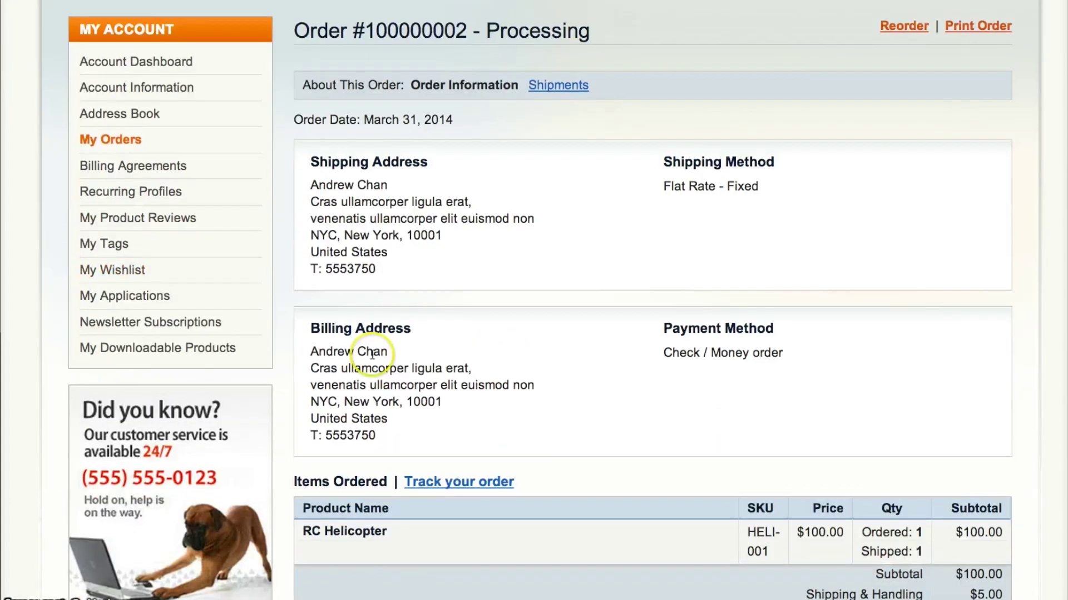
pyautogui.click(453, 481)
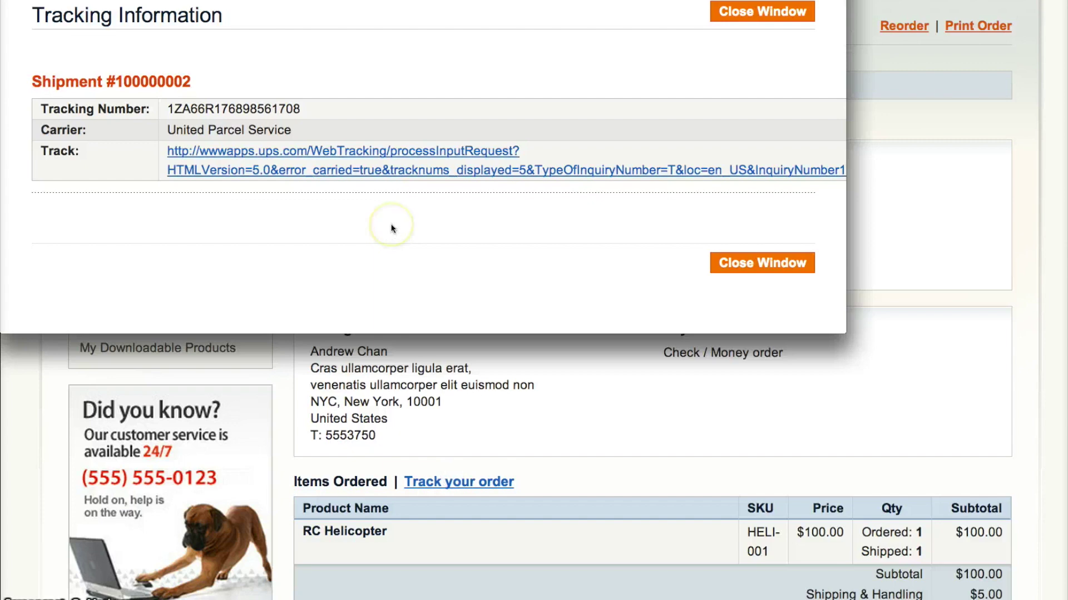
pyautogui.click(173, 114)
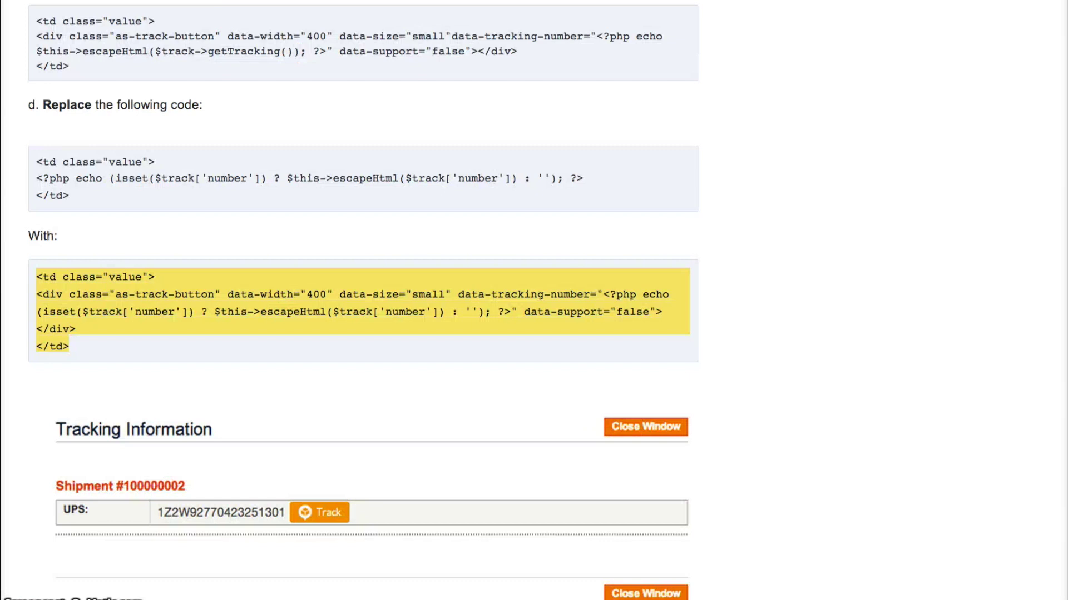
# Step: Scroll the AfterShip guide to section 3, 'Insert Track Button at Order History Page'
pyautogui.scroll(10, 349, 25)
pyautogui.scroll(10, 349, 25)
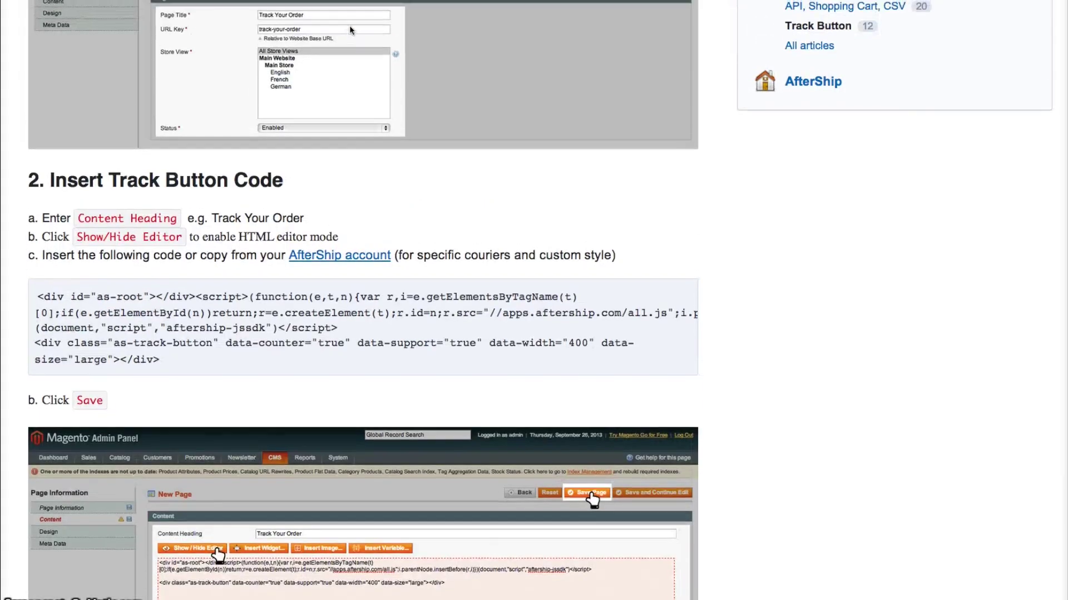
pyautogui.scroll(3, 351, 30)
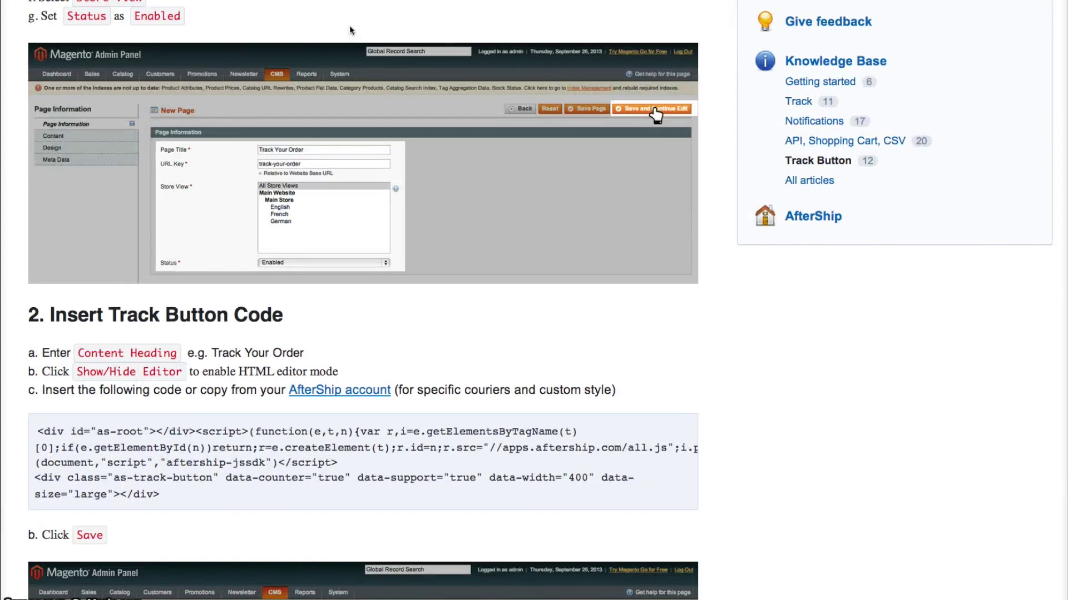
pyautogui.scroll(4, 349, 25)
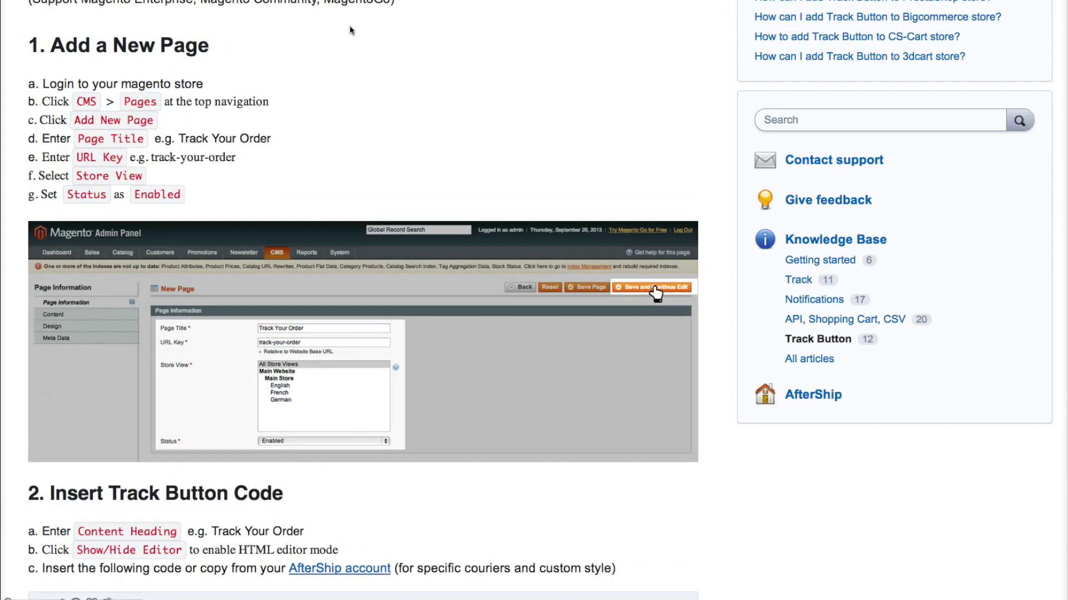
pyautogui.scroll(-15, 349, 29)
pyautogui.scroll(-8, 349, 30)
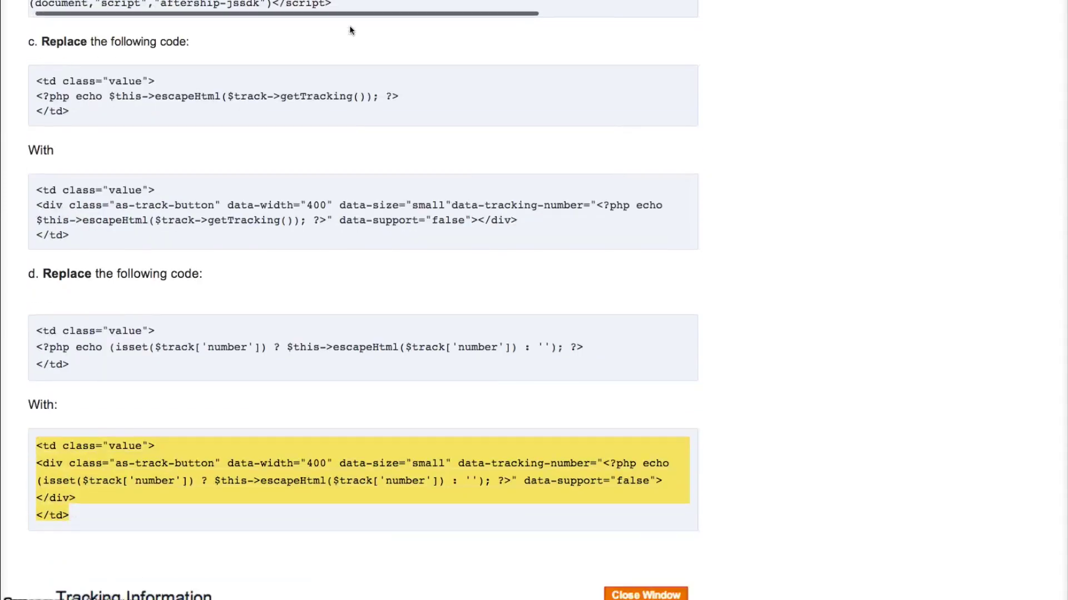
pyautogui.scroll(1, 349, 25)
pyautogui.scroll(2, 349, 25)
pyautogui.scroll(5, 349, 25)
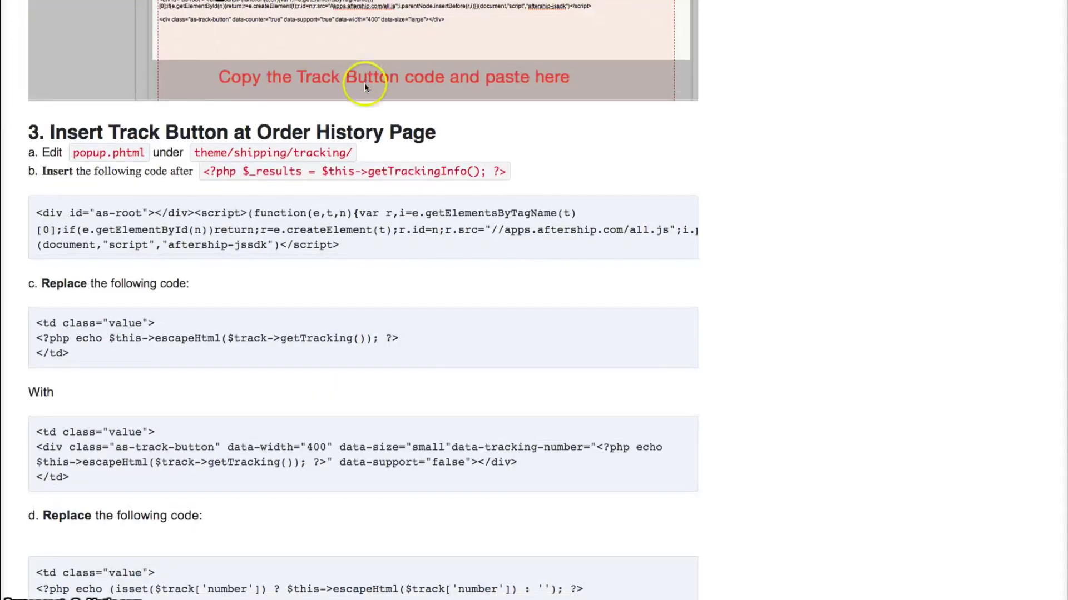
pyautogui.scroll(-1, 335, 114)
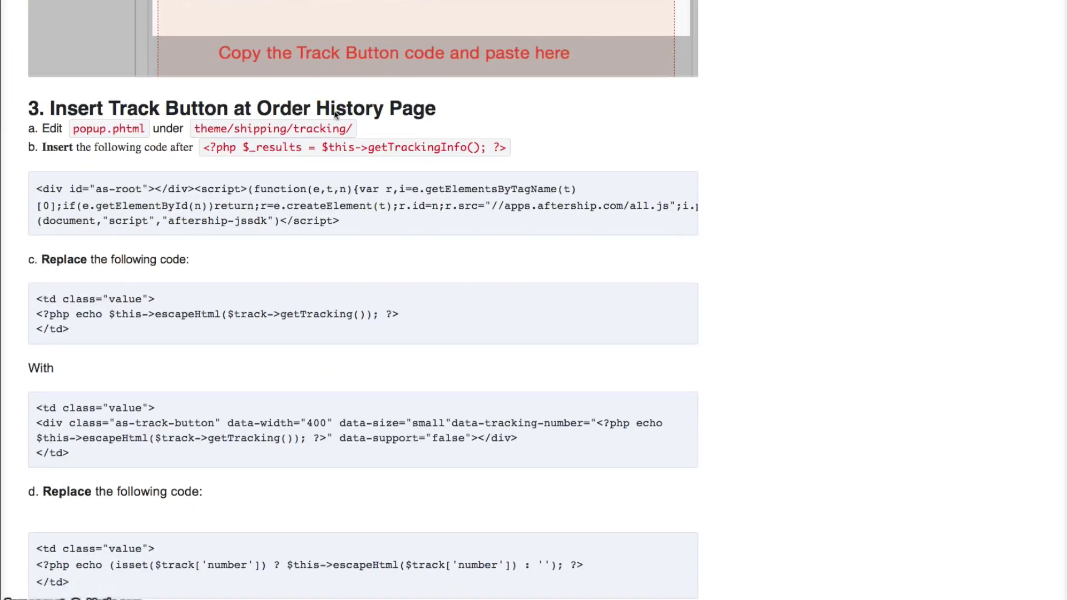
pyautogui.scroll(-2, 334, 115)
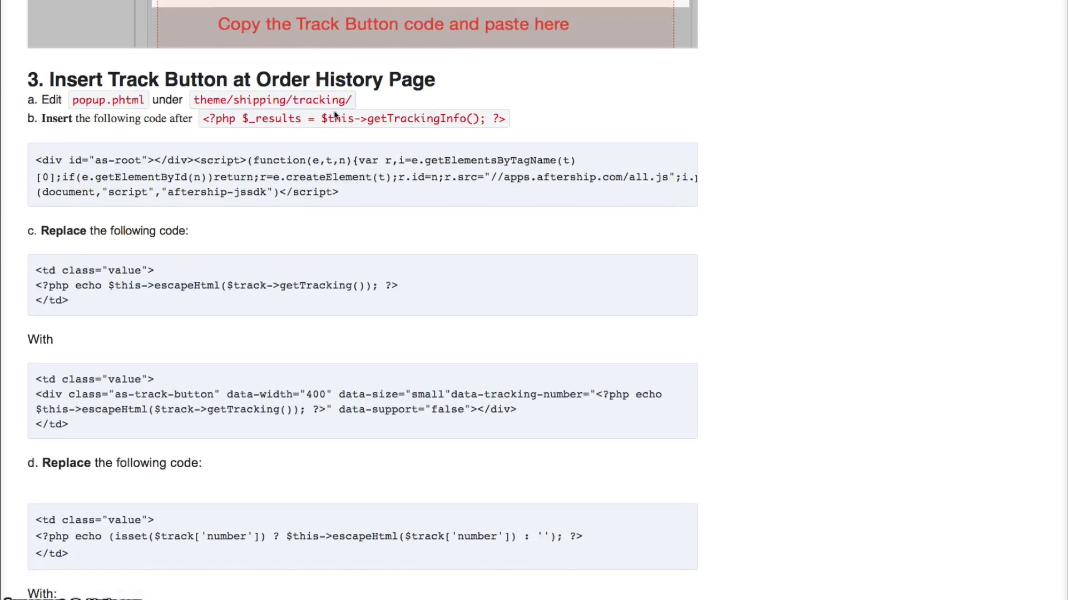
pyautogui.scroll(-2, 334, 114)
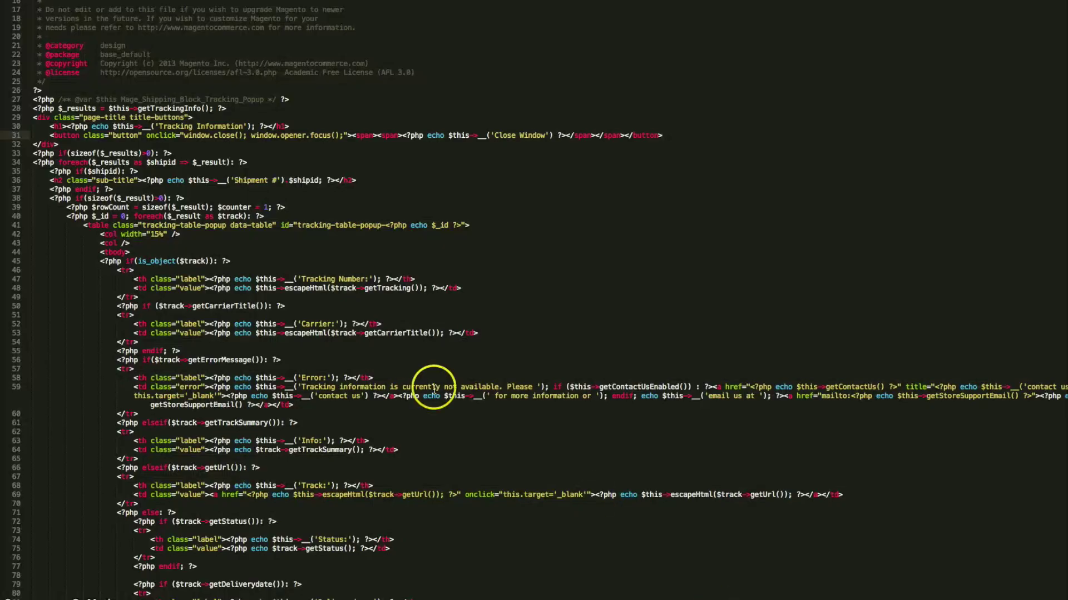
# Step: Paste the AfterShip script tag above the page-title div in the tracking popup template
pyautogui.click(53, 144)
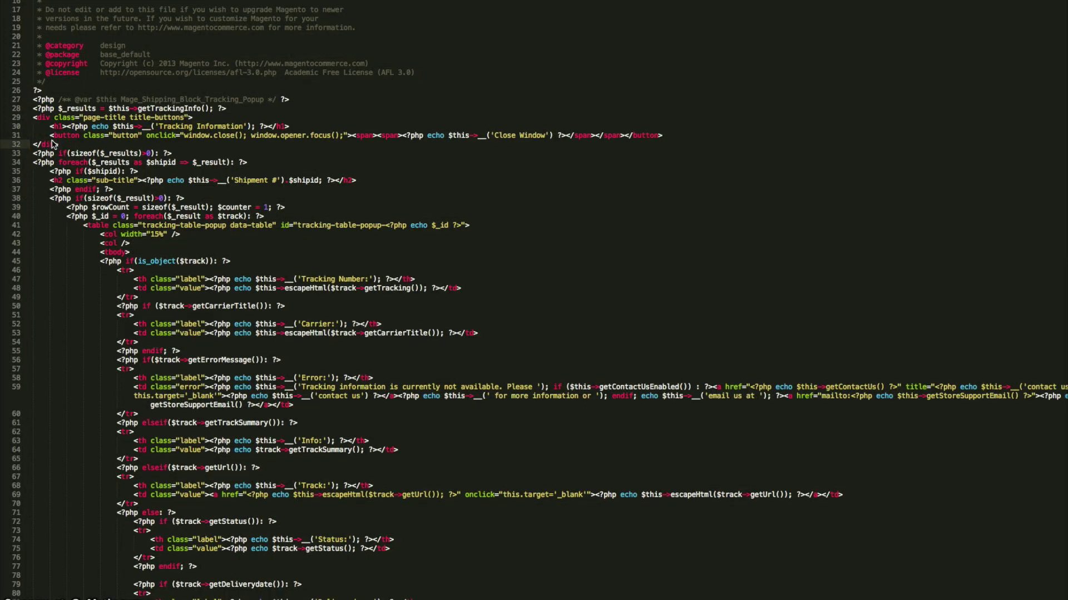
pyautogui.hotkey('ctrl', 'v')
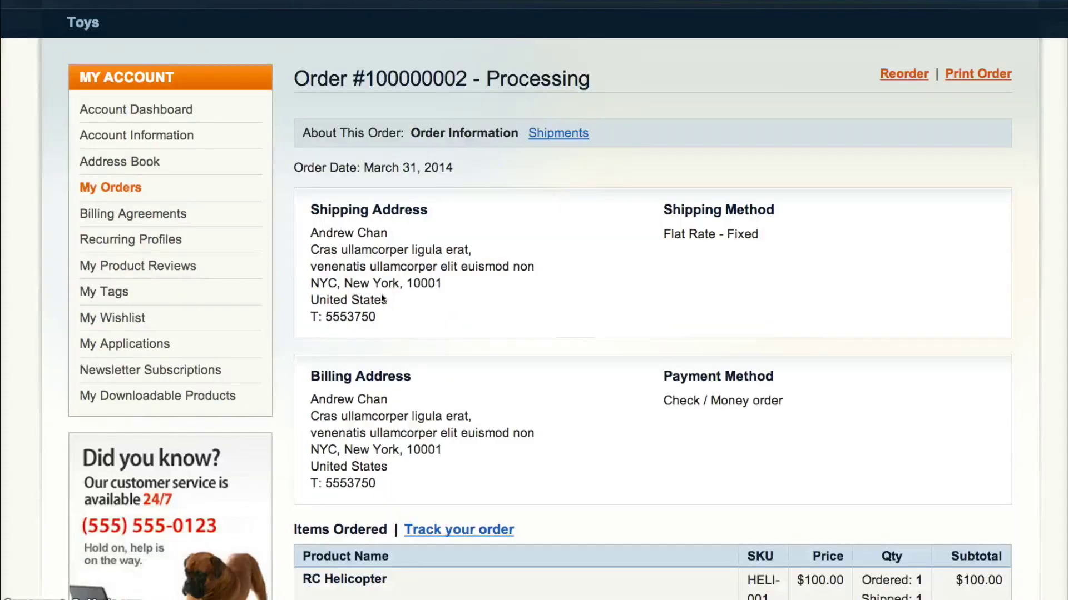
pyautogui.scroll(-4, 418, 306)
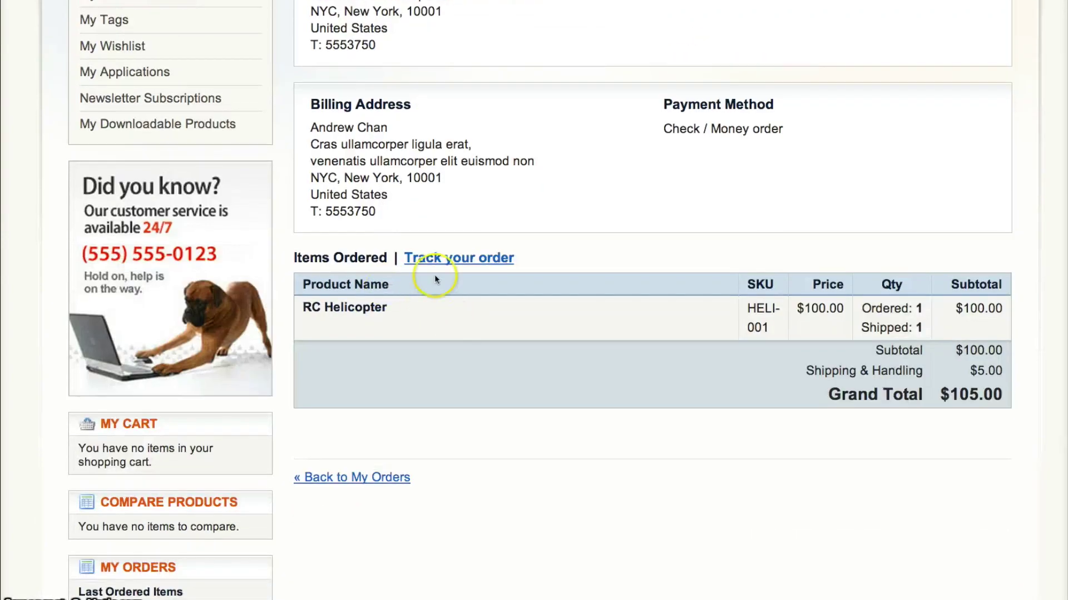
pyautogui.click(437, 259)
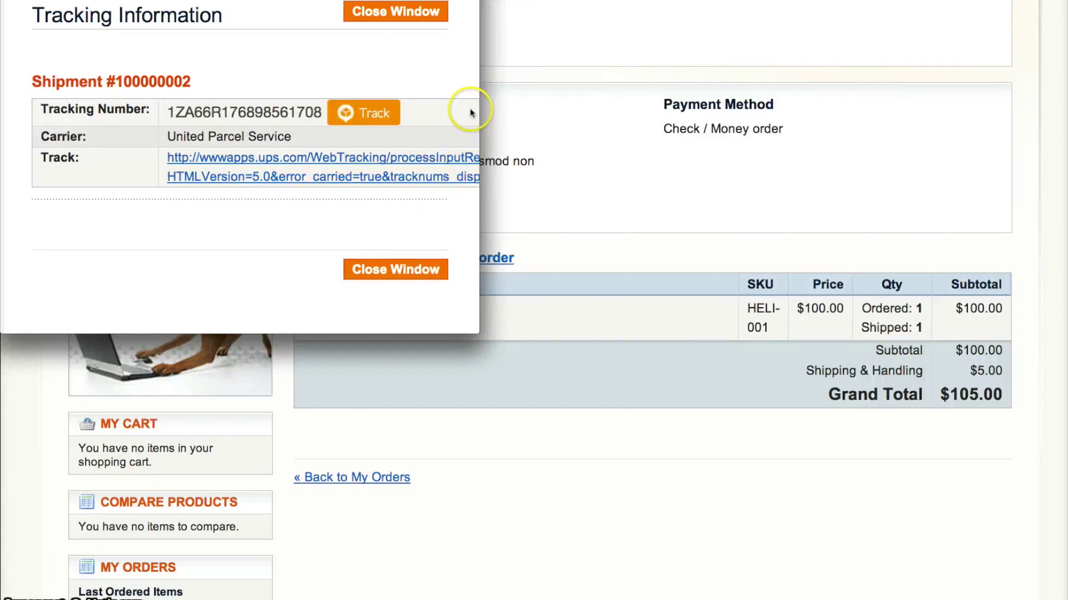
pyautogui.moveTo(481, 111); pyautogui.dragTo(700, 104)
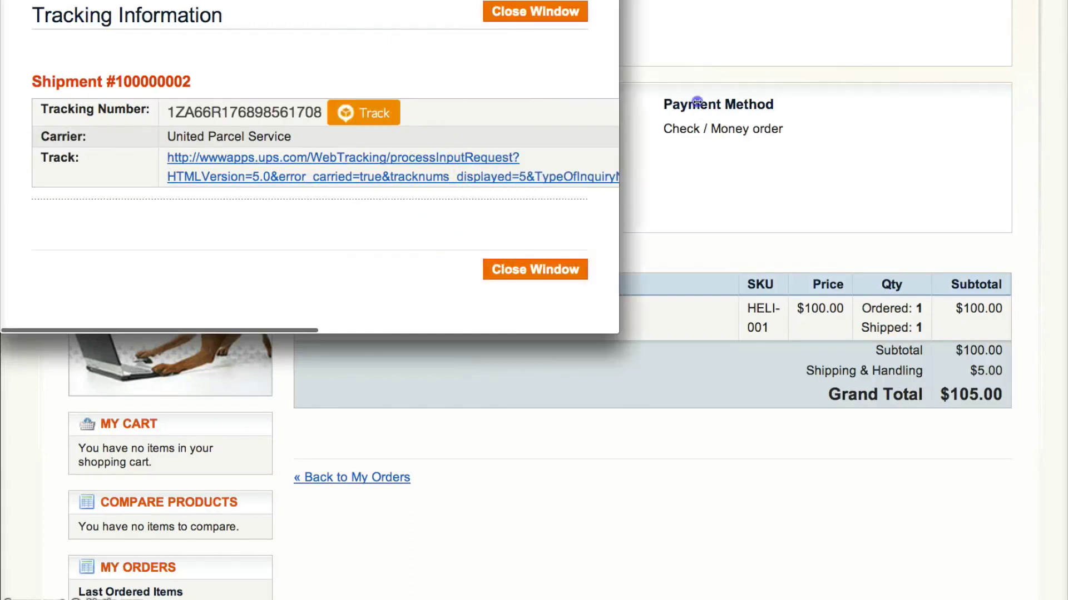
pyautogui.click(378, 115)
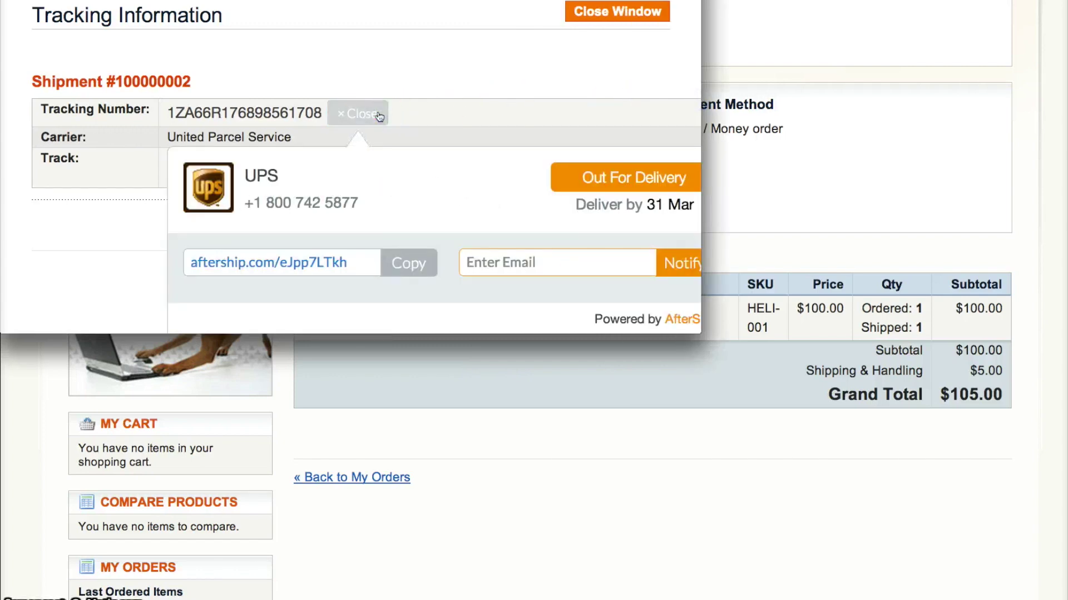
pyautogui.scroll(-10, 378, 115)
pyautogui.scroll(1, 378, 116)
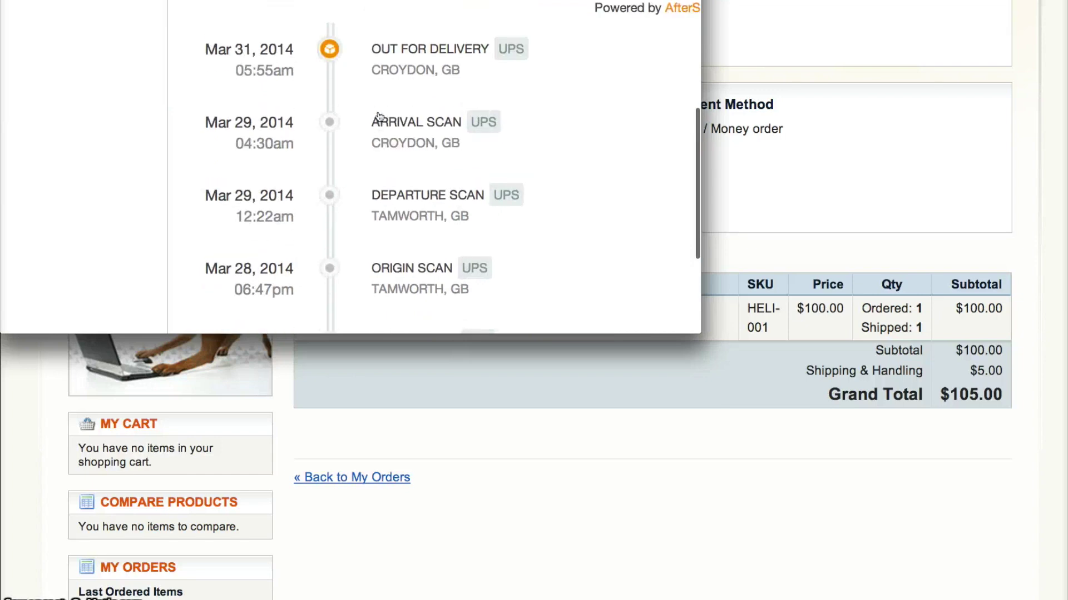
pyautogui.scroll(-5, 379, 115)
pyautogui.scroll(5, 380, 116)
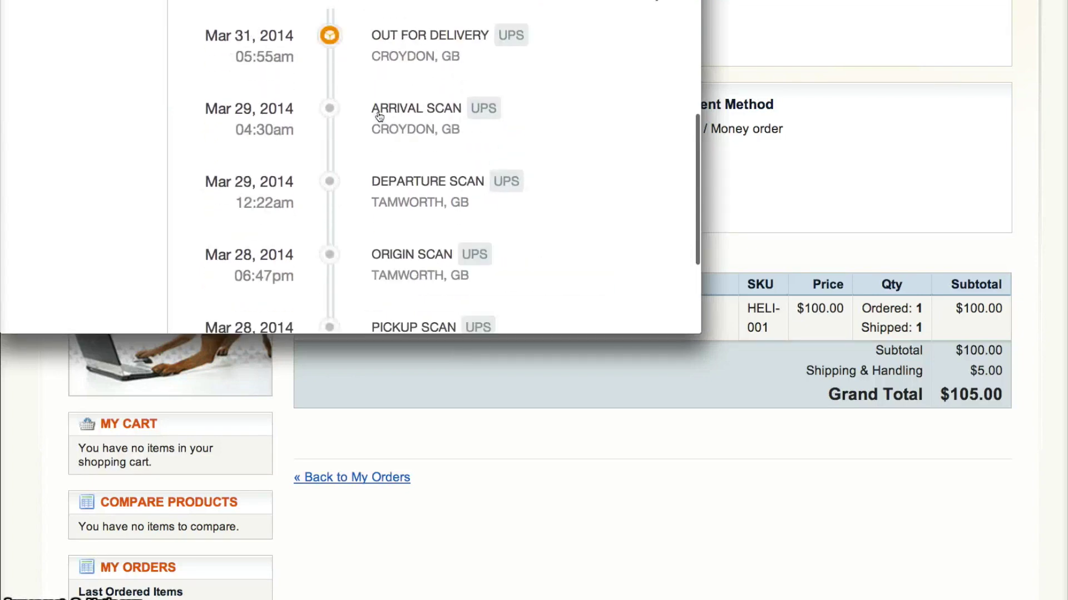
pyautogui.scroll(10, 378, 115)
pyautogui.click(255, 2)
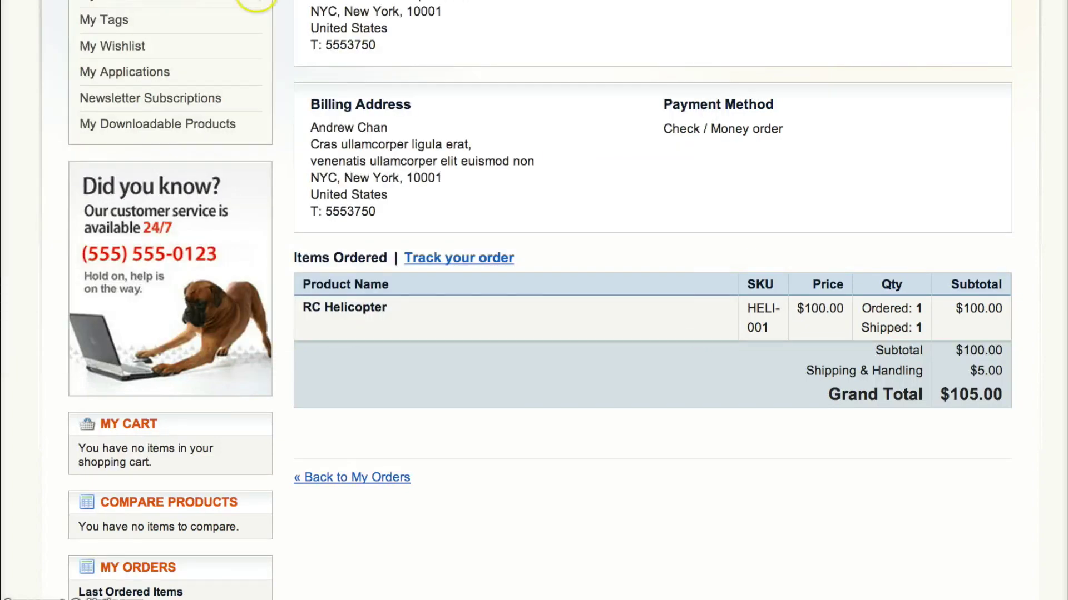
pyautogui.scroll(6, 334, 35)
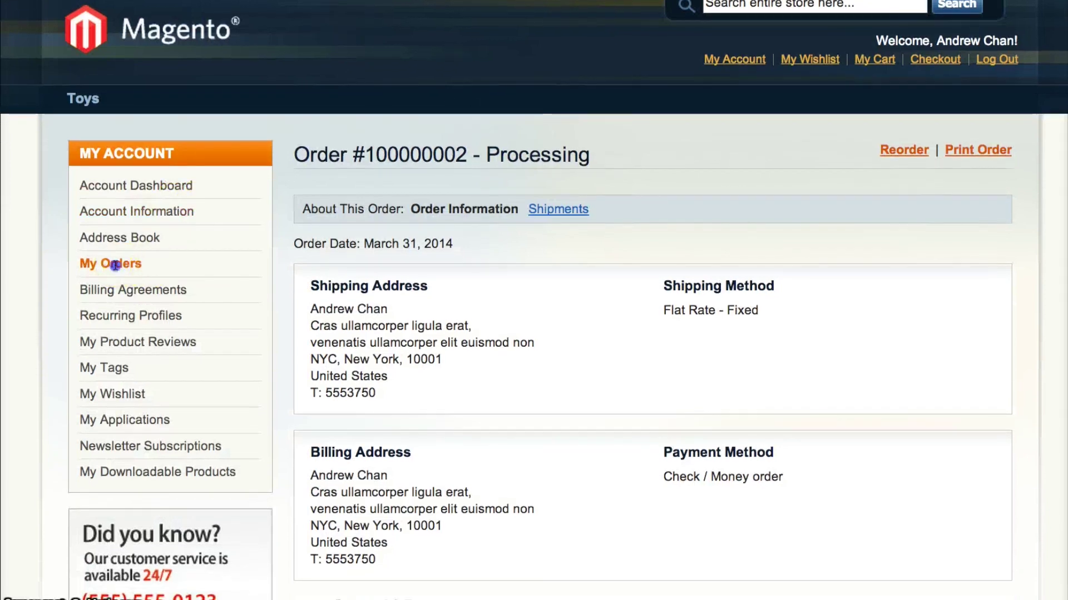
pyautogui.click(727, 62)
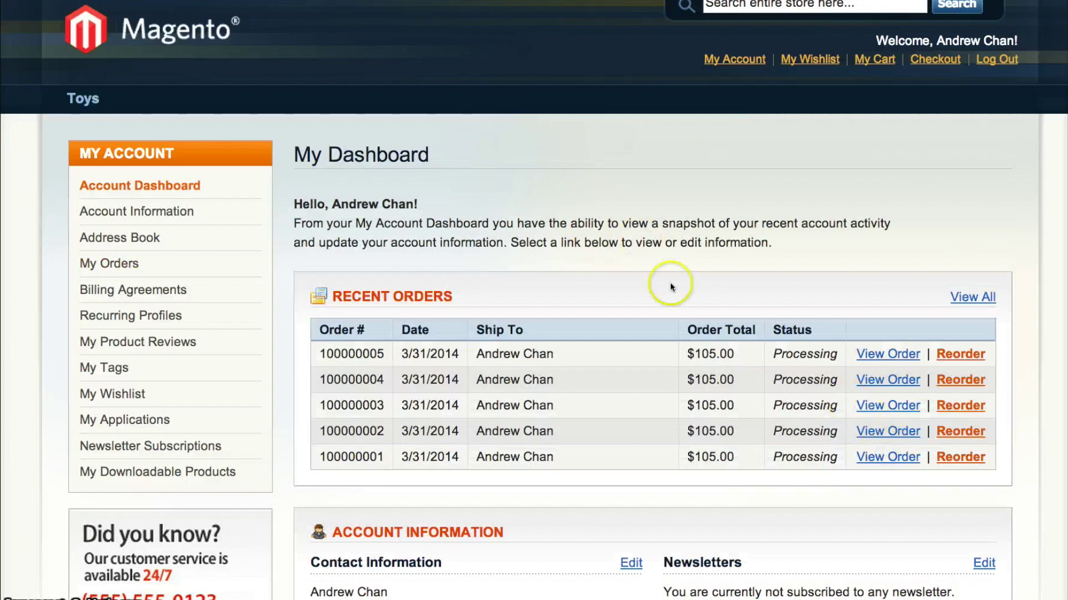
# Step: Open order #100000001's tracking popup and press its AfterShip Track button
pyautogui.scroll(-10, 649, 260)
pyautogui.scroll(3, 649, 260)
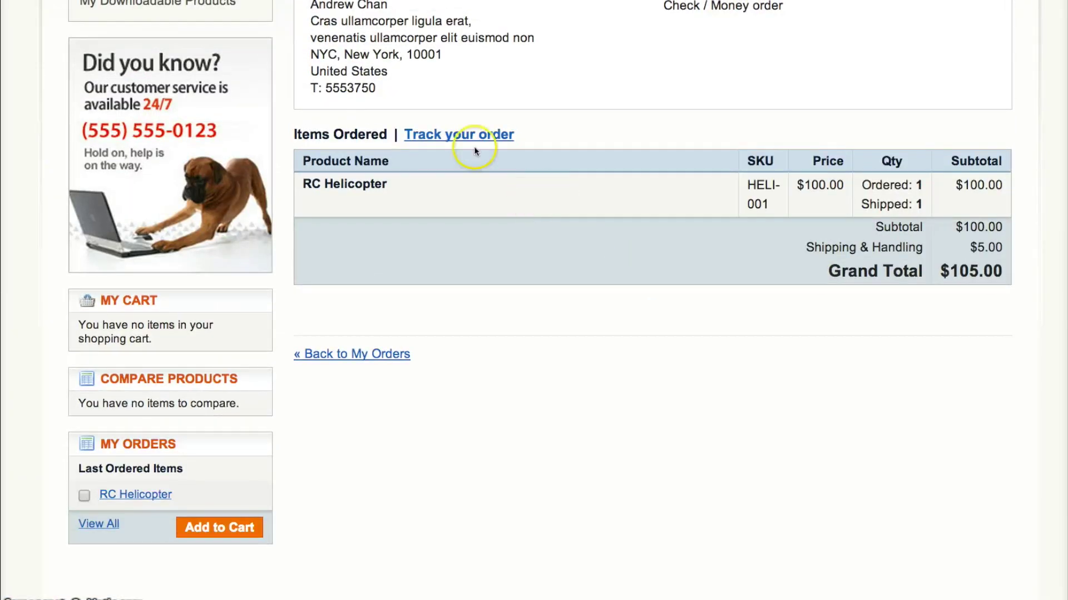
pyautogui.click(466, 136)
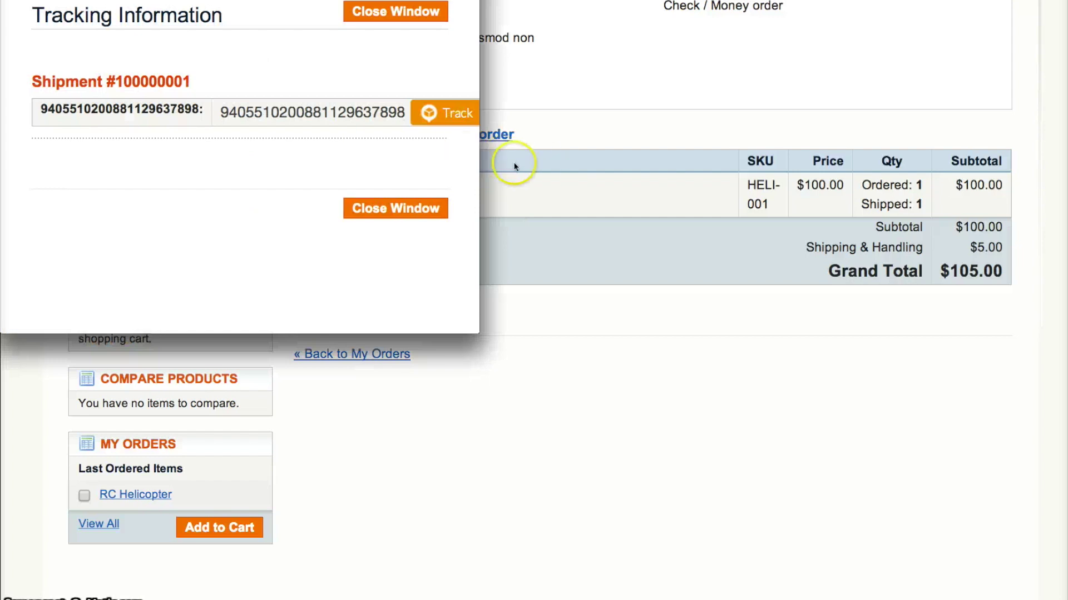
pyautogui.moveTo(480, 161); pyautogui.dragTo(552, 162)
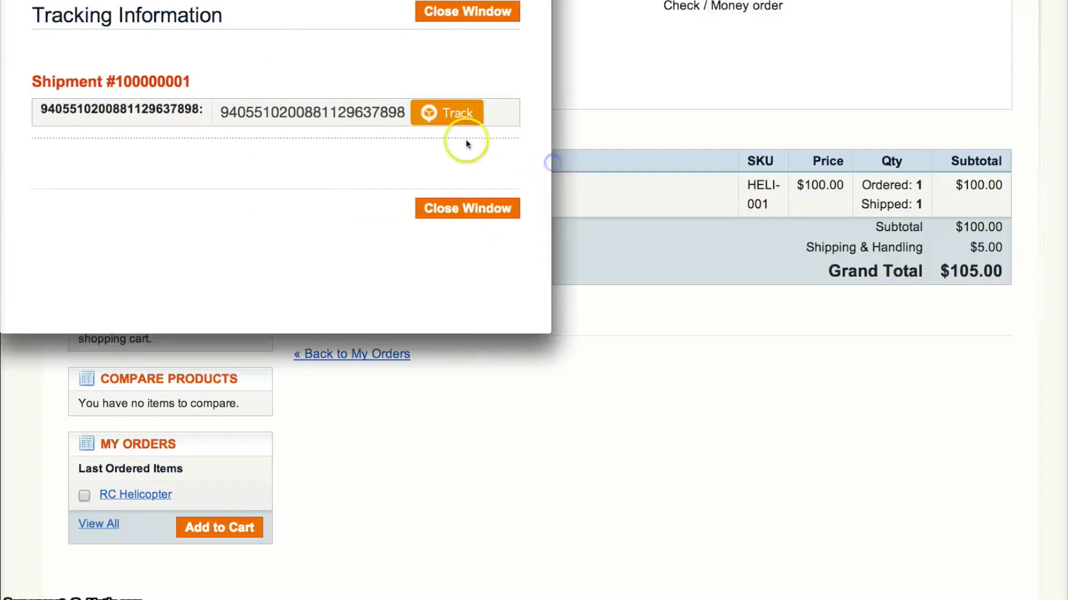
pyautogui.click(451, 114)
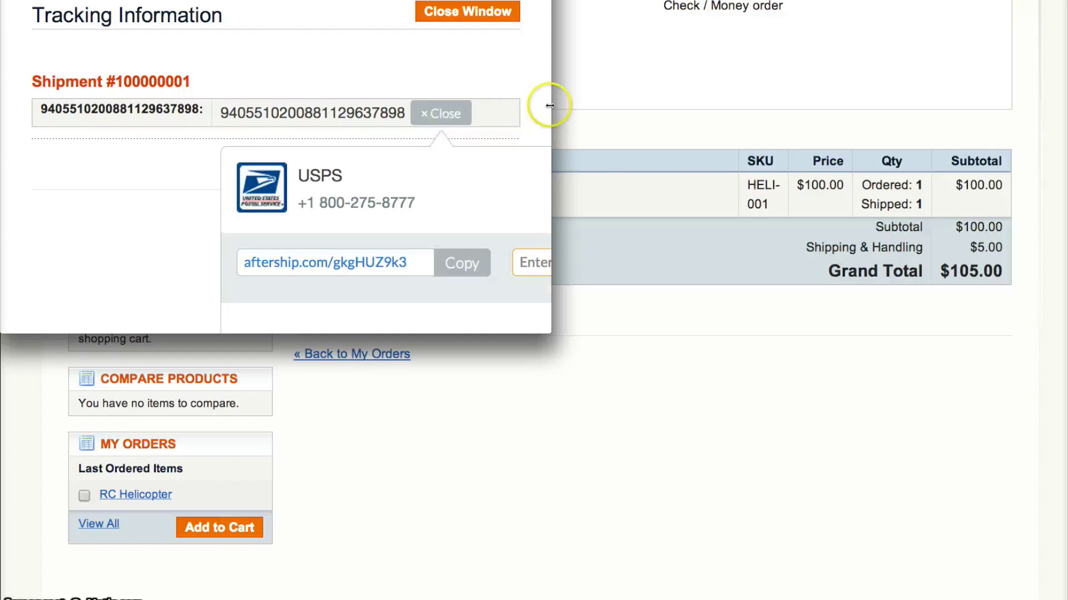
# Step: Widen the popup and review the USPS timeline with Attempt Fail and notice-left events
pyautogui.moveTo(550, 105); pyautogui.dragTo(939, 119)
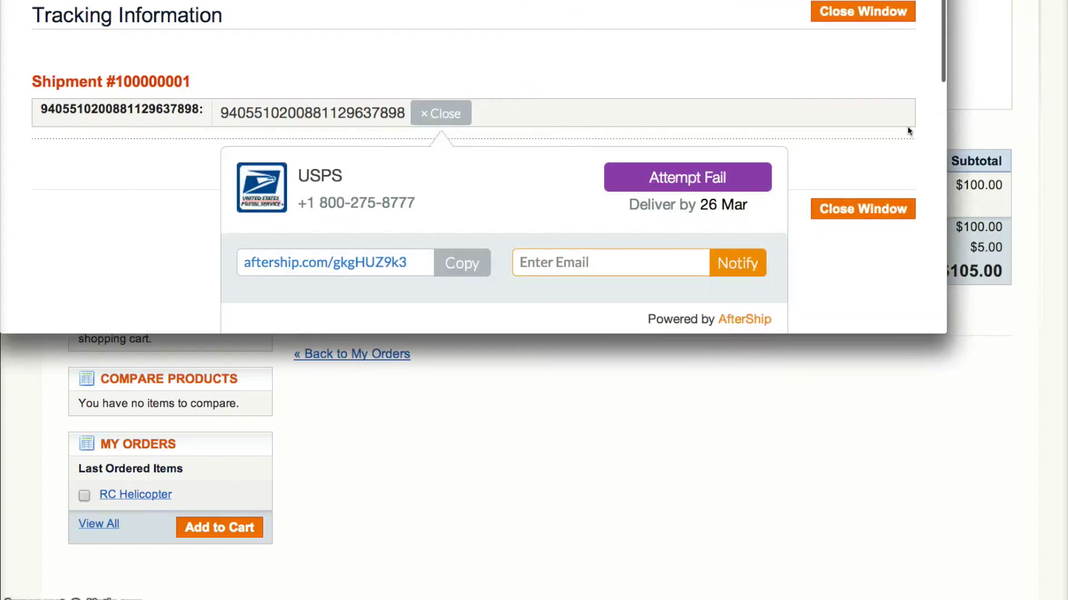
pyautogui.scroll(-2, 908, 130)
pyautogui.scroll(-1, 908, 131)
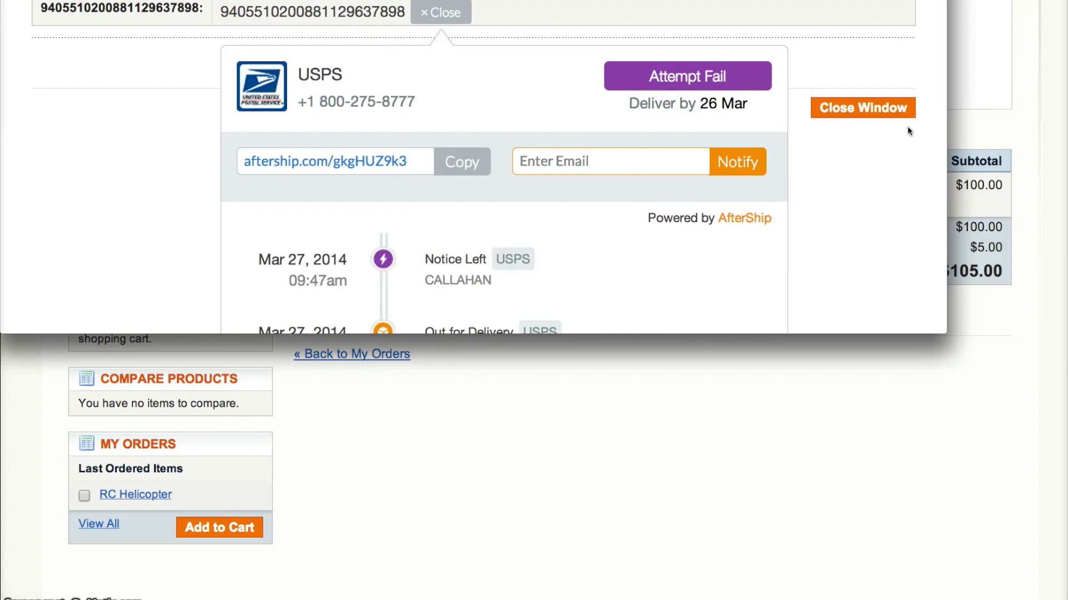
pyautogui.click(742, 81)
pyautogui.scroll(1, 750, 81)
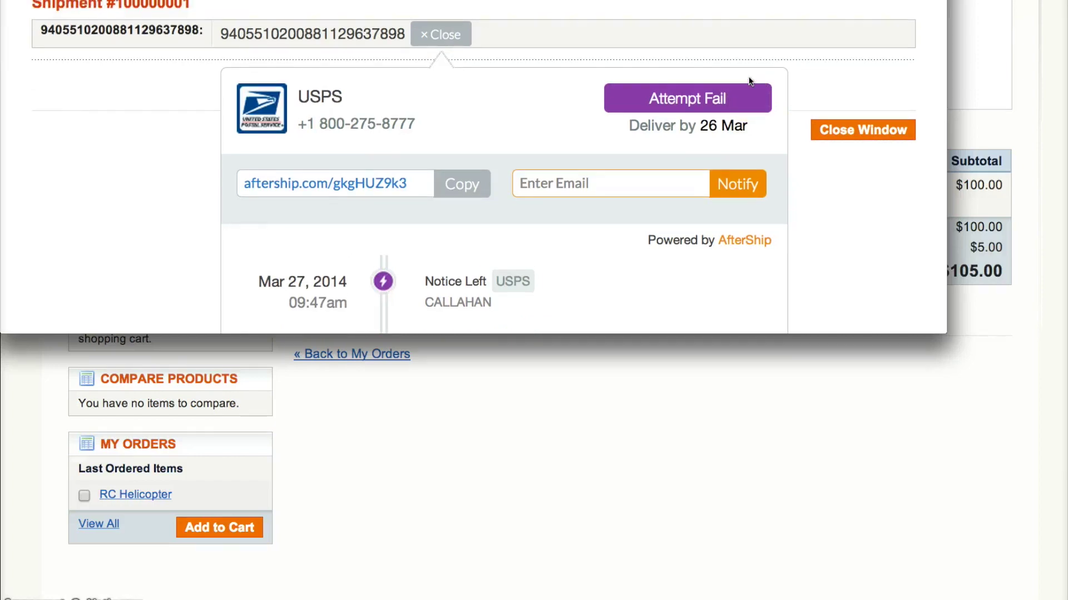
pyautogui.click(639, 246)
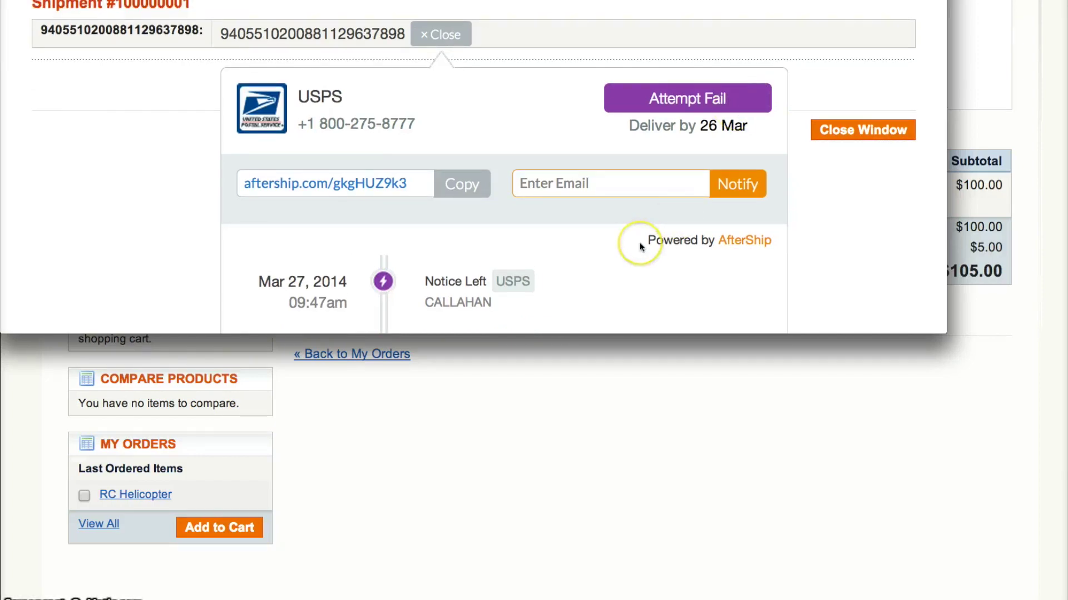